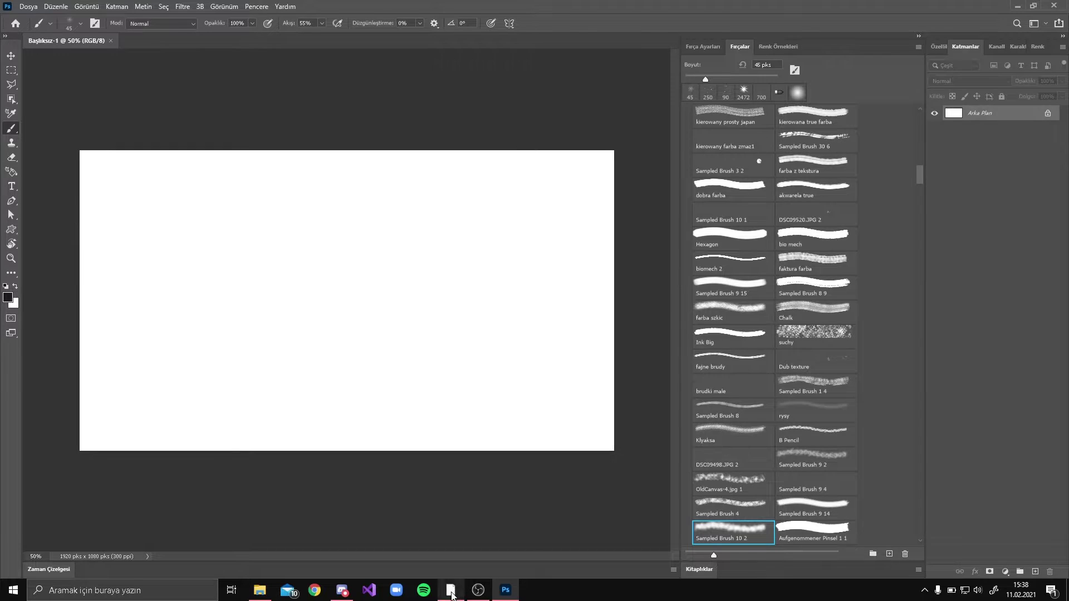
- Switch to Illustrator and select all paths of the armored figure for copying
left_click(450, 590)
right_click(461, 297)
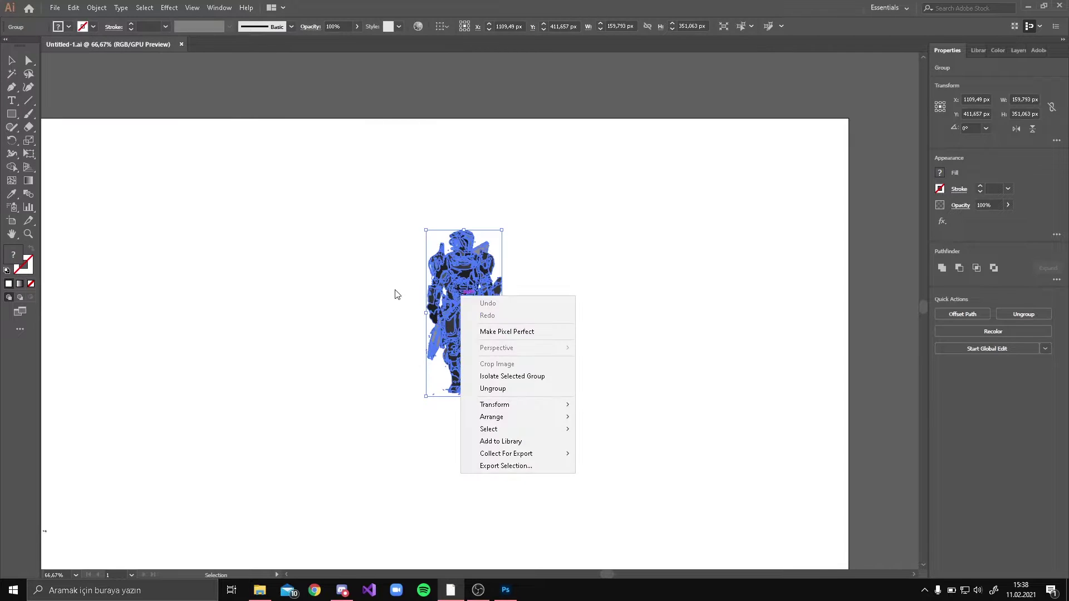
left_click(377, 274)
left_click_drag(379, 218, 593, 458)
key("a")
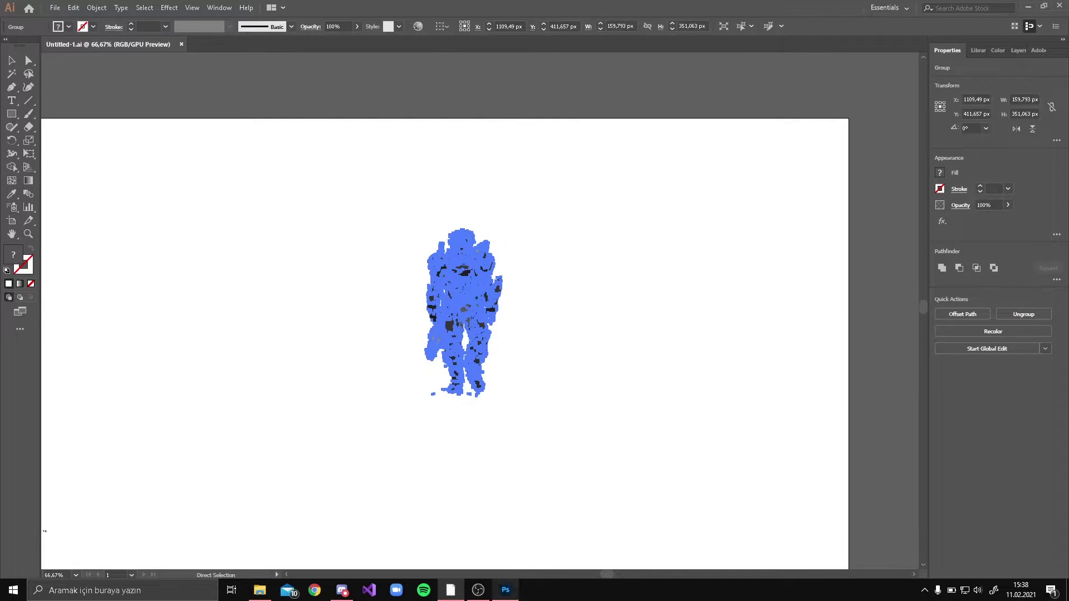
- Switch back to Photoshop and paste the copied figure into the blank document as pixels
left_click(504, 589)
key("ctrl+v")
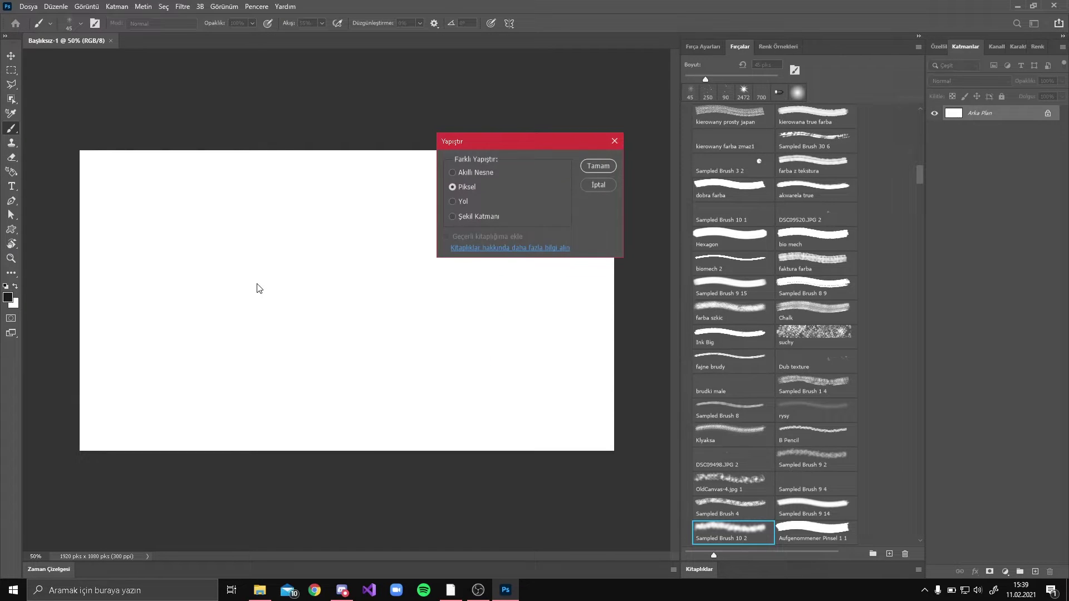
left_click(598, 165)
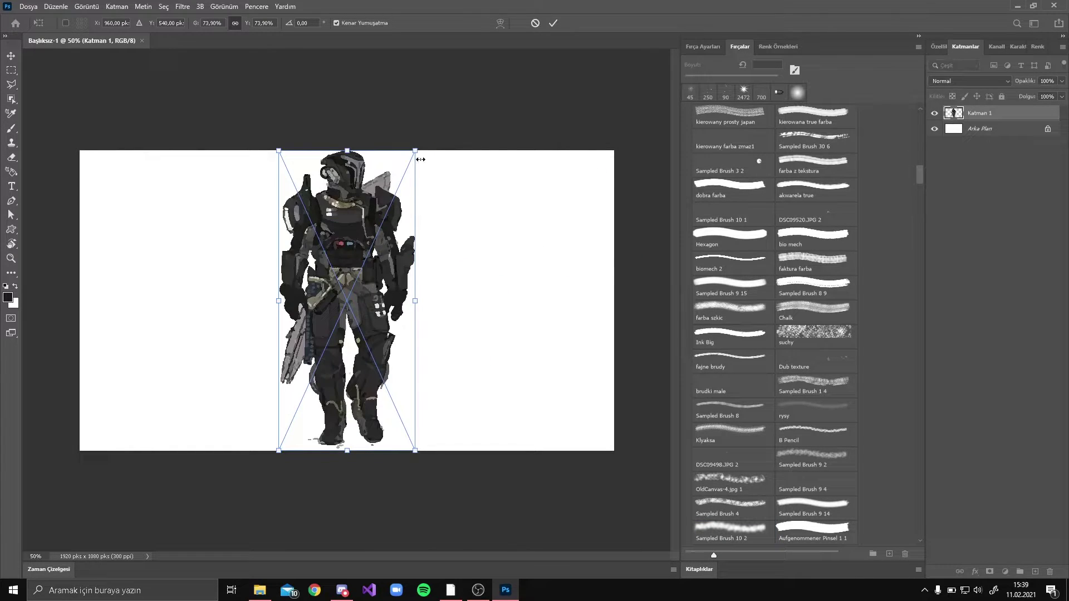
- Scale the pasted figure to about 31.7%, move it to the lower left of the canvas, and apply the transformation
left_click_drag(417, 153, 381, 254)
left_click_drag(333, 297, 164, 337)
left_click_drag(192, 295, 182, 313)
left_click(12, 216)
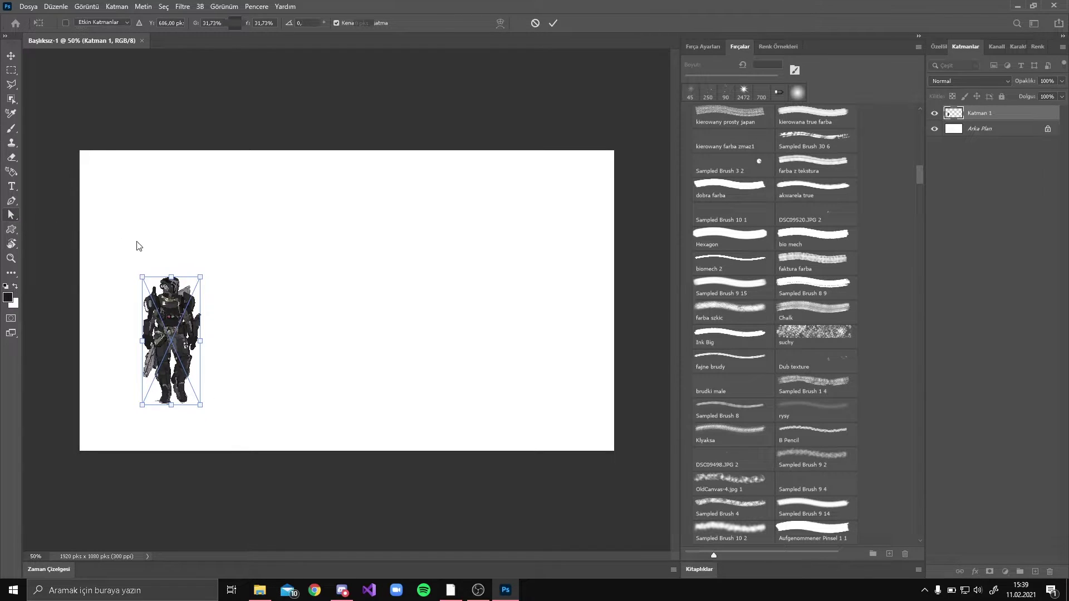
left_click(308, 256)
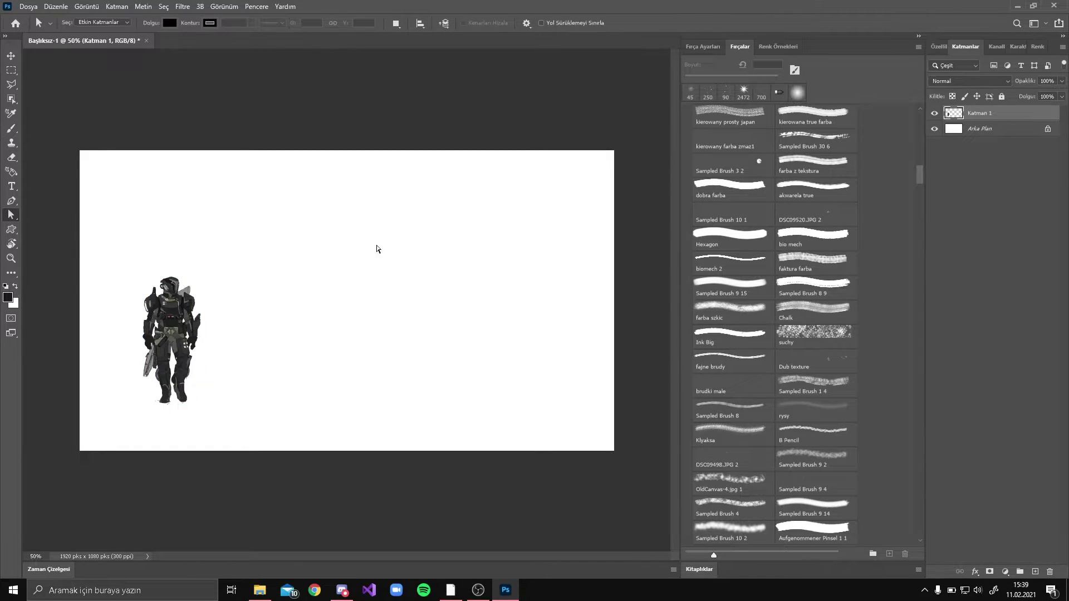
- Choose a hard round brush from Imad_brushset and paint a dark ground strip across the lower canvas
scroll(766, 243, "up", 2)
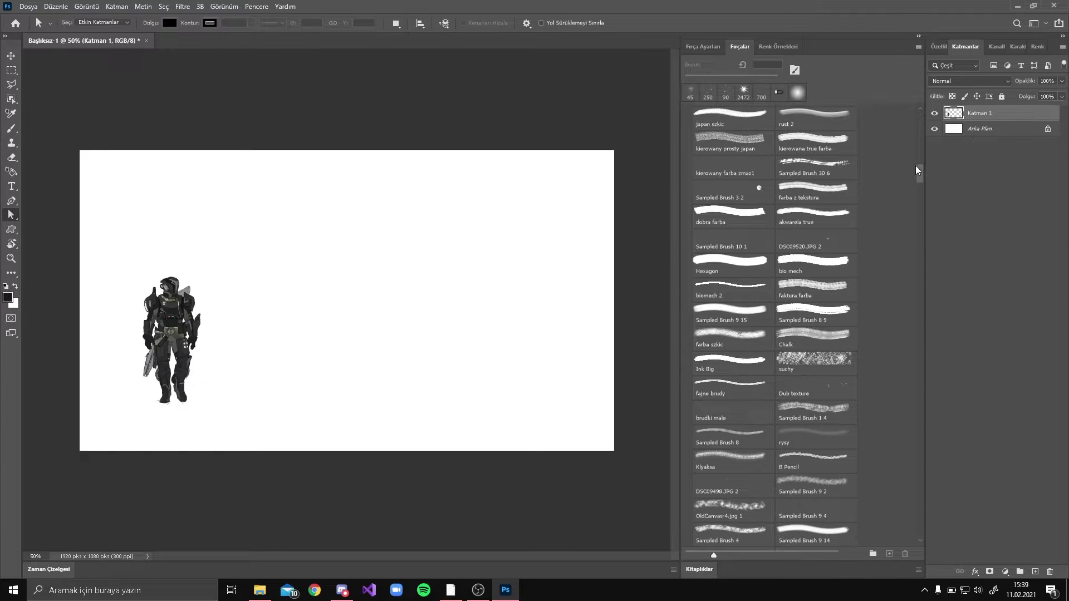
left_click_drag(918, 167, 920, 122)
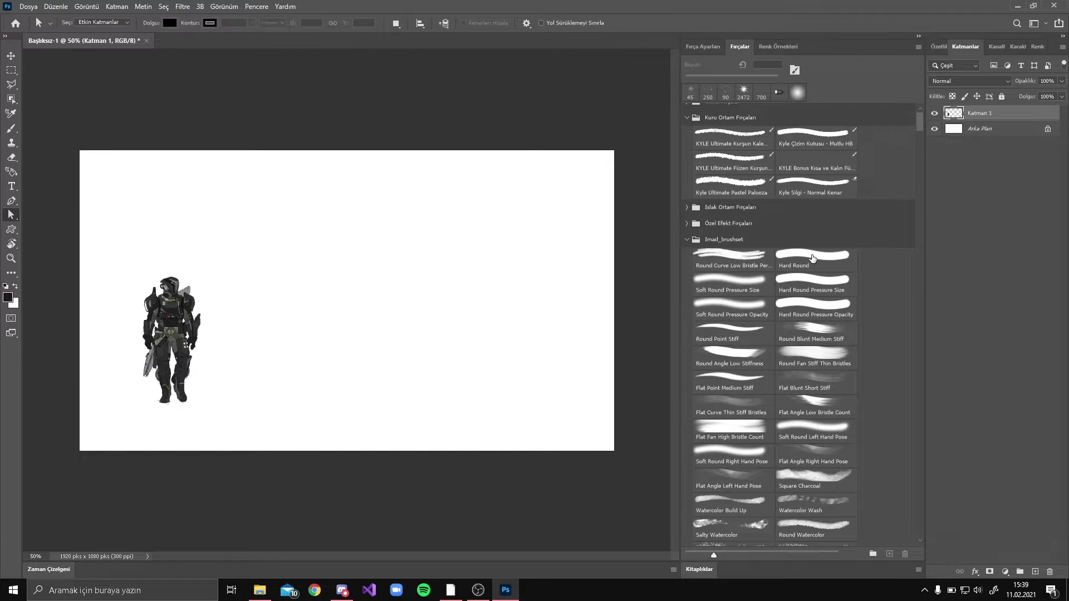
left_click(812, 258)
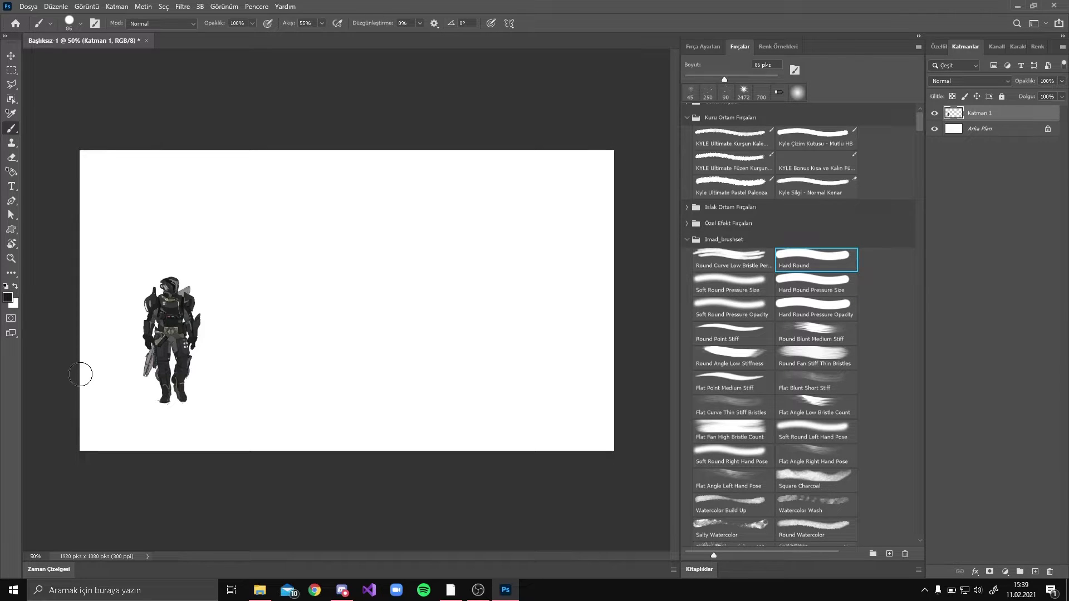
mouse_move(80, 374)
left_mouse_down()
mouse_move(168, 384)
mouse_move(468, 375)
left_mouse_up()
key("ctrl+z")
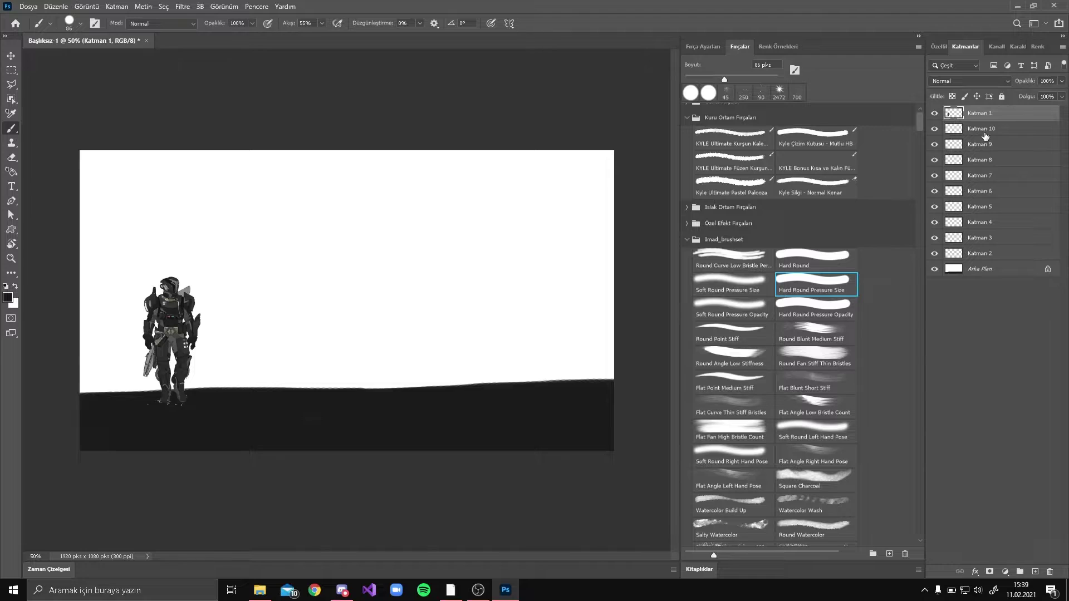
- Cover the rest of the Arka Plan layer with the dark colour using a 221 px hard round brush
left_click(985, 136)
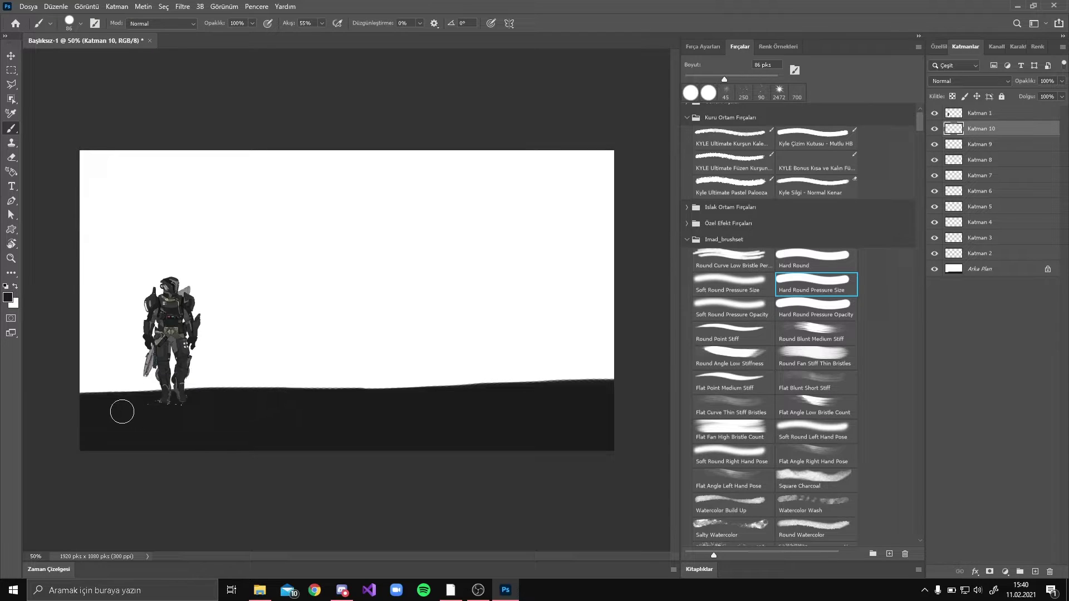
left_click(968, 272)
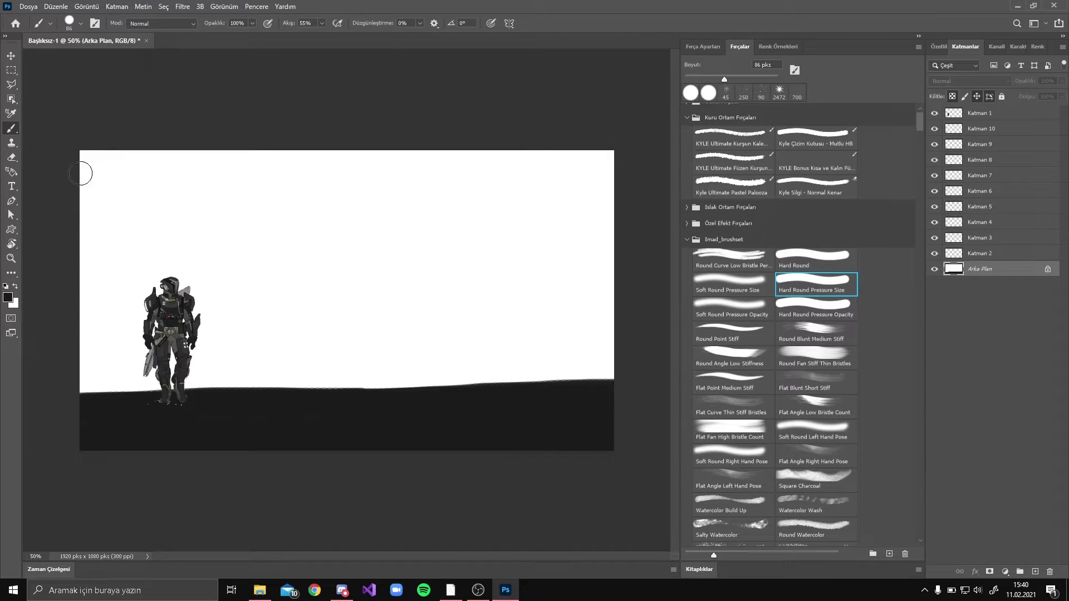
left_click_drag(78, 158, 279, 158)
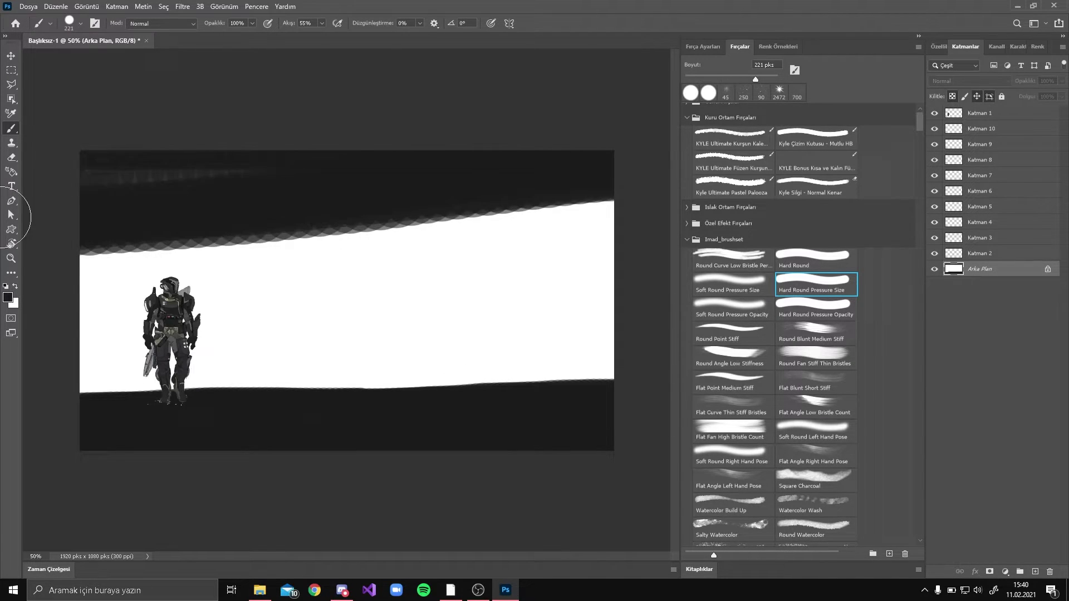
mouse_move(1, 217)
left_mouse_down()
mouse_move(416, 185)
mouse_move(46, 224)
mouse_move(408, 209)
mouse_move(651, 233)
mouse_move(14, 345)
mouse_move(356, 320)
mouse_move(625, 336)
mouse_move(115, 417)
left_mouse_up()
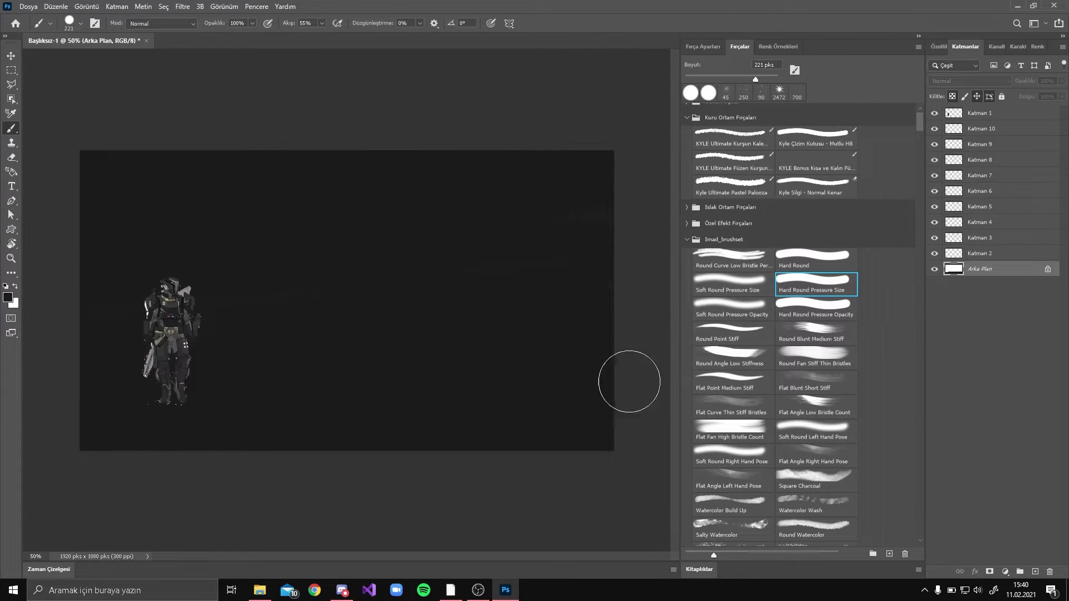
- Make Katman 10 the active layer and show the colour swatches alongside the layer list
left_click(993, 130)
left_click(1030, 48)
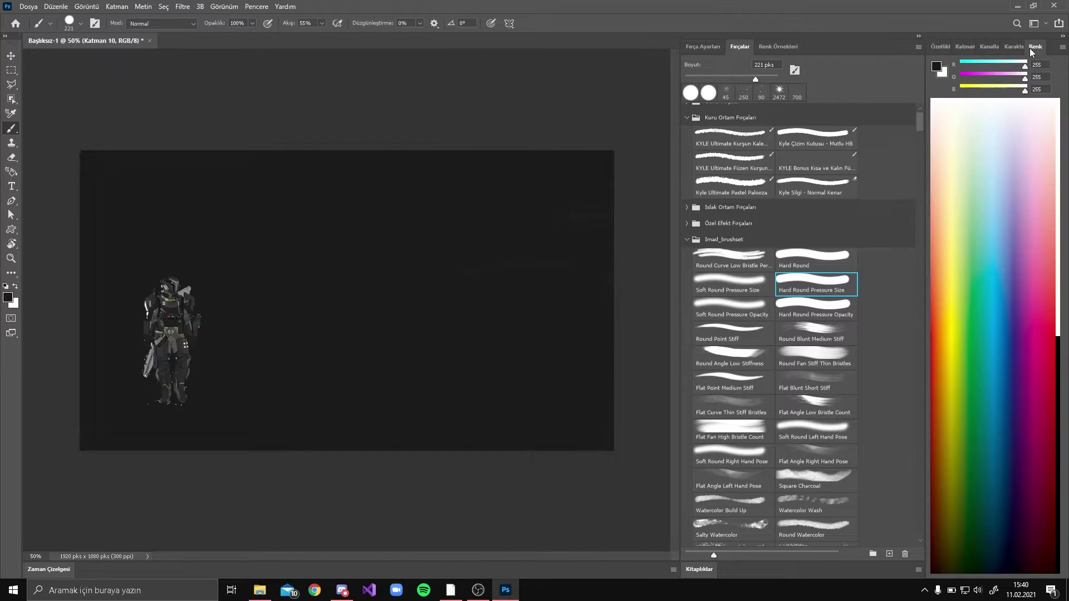
left_click(769, 45)
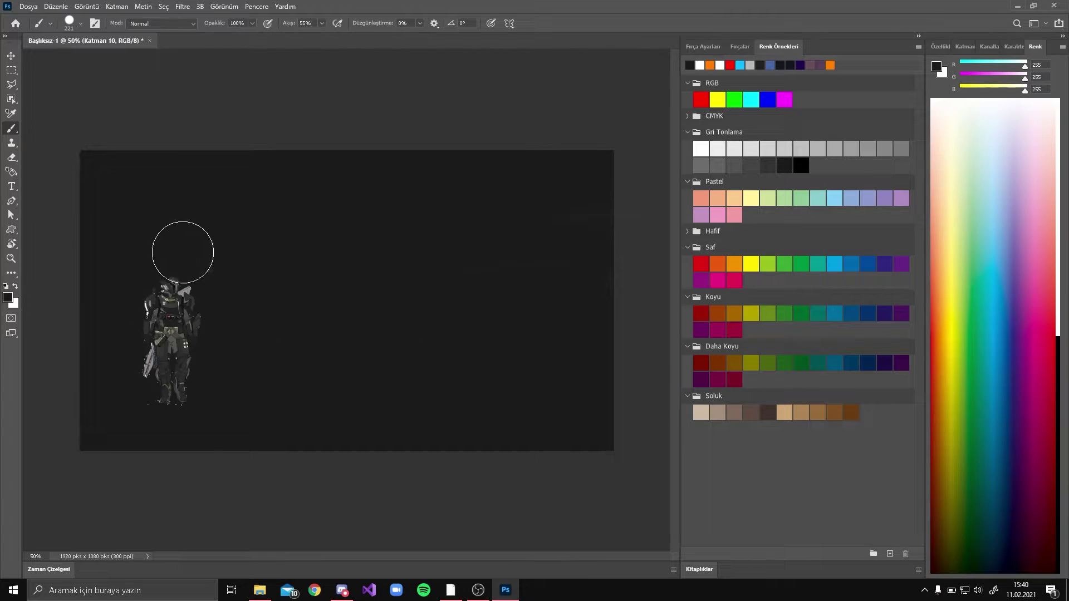
left_click(733, 46)
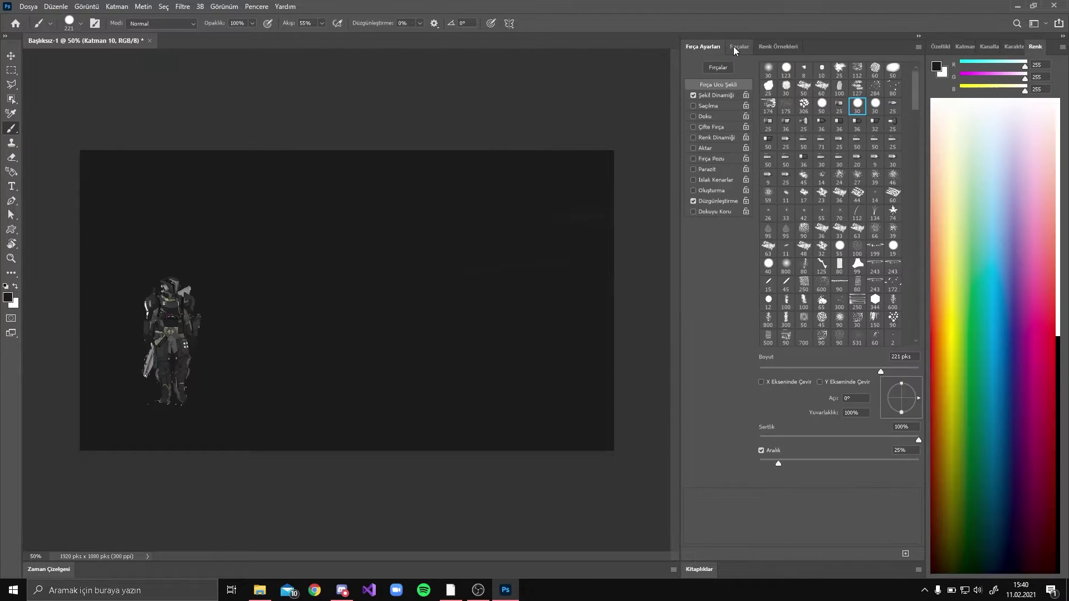
left_click(945, 48)
left_click(963, 47)
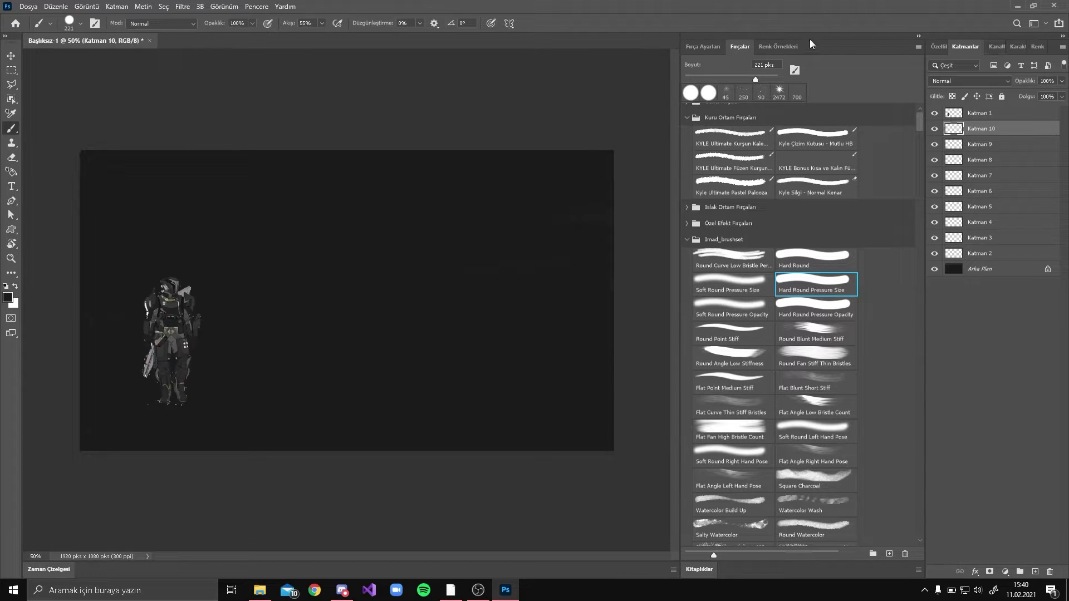
left_click(783, 50)
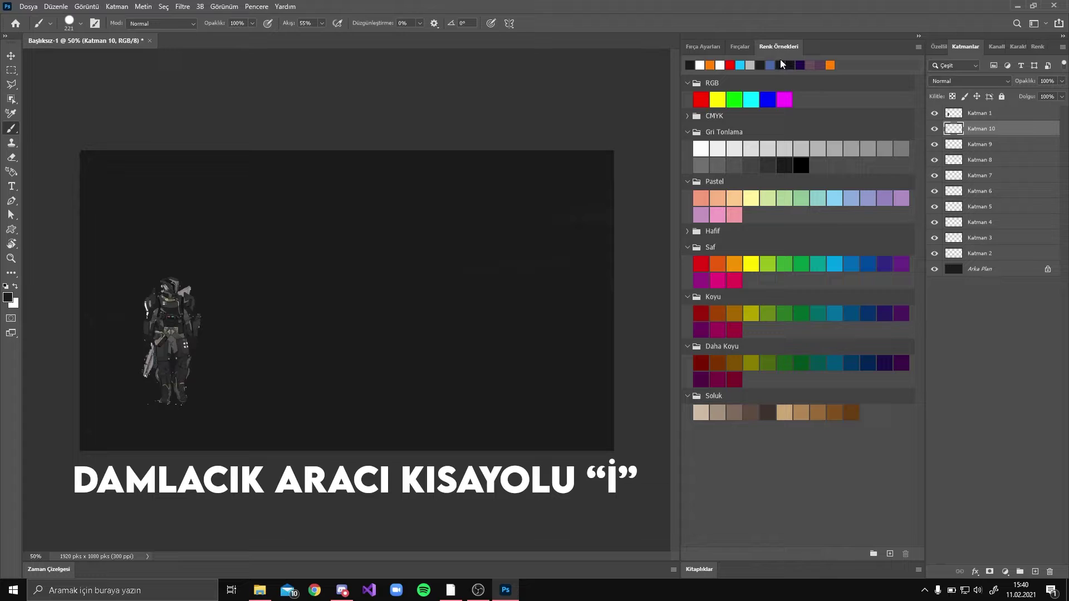
- Sample colours from the figure's helmet, torso, shoulder, weapon and legs with the Eyedropper to collect them as recent swatches
key("i")
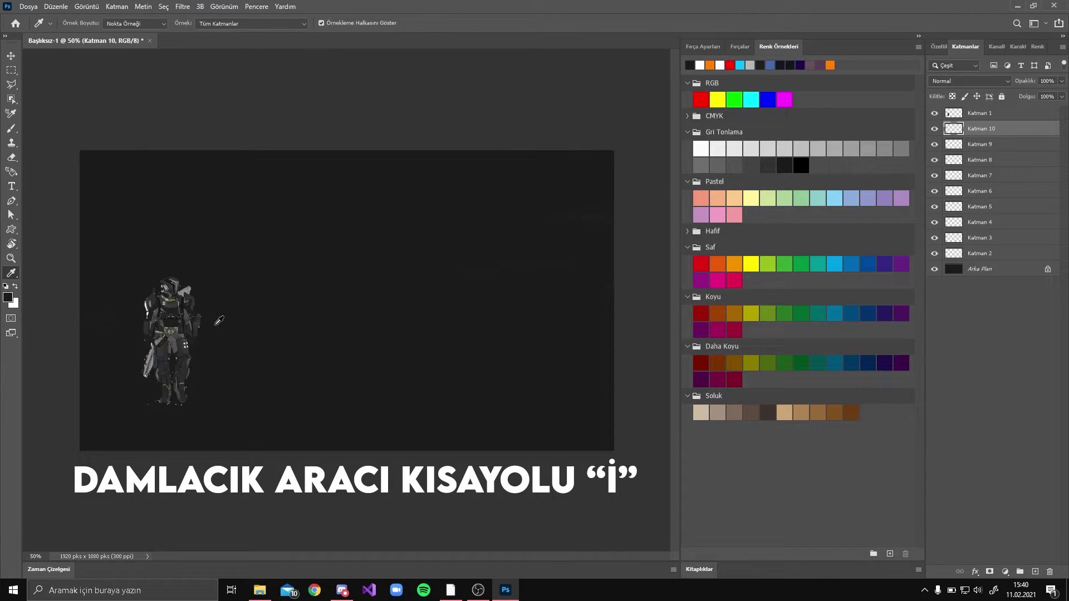
left_click(171, 314)
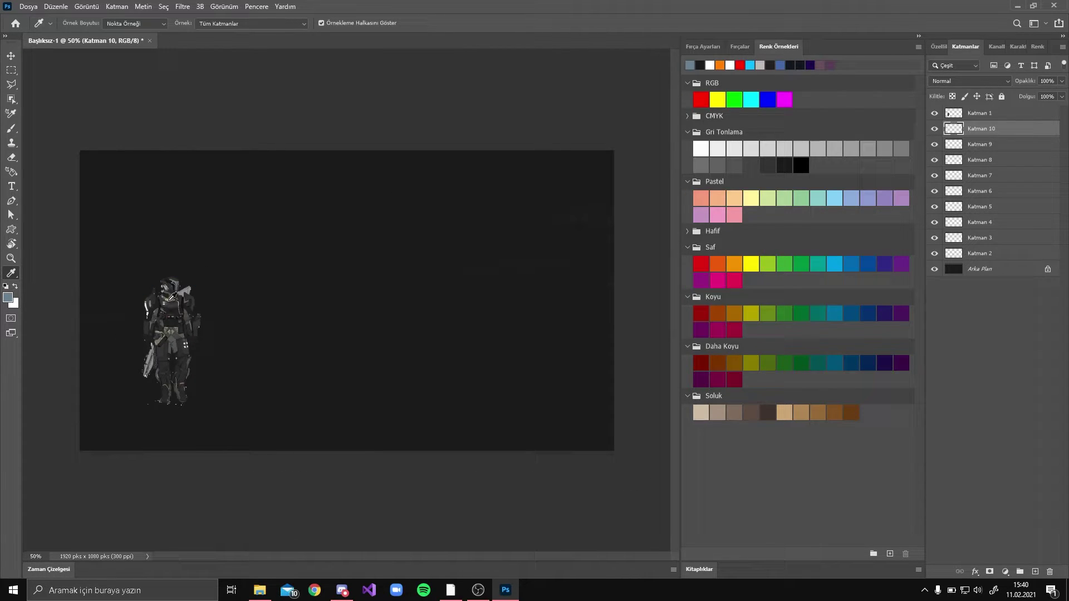
left_click(173, 296)
left_click(169, 282)
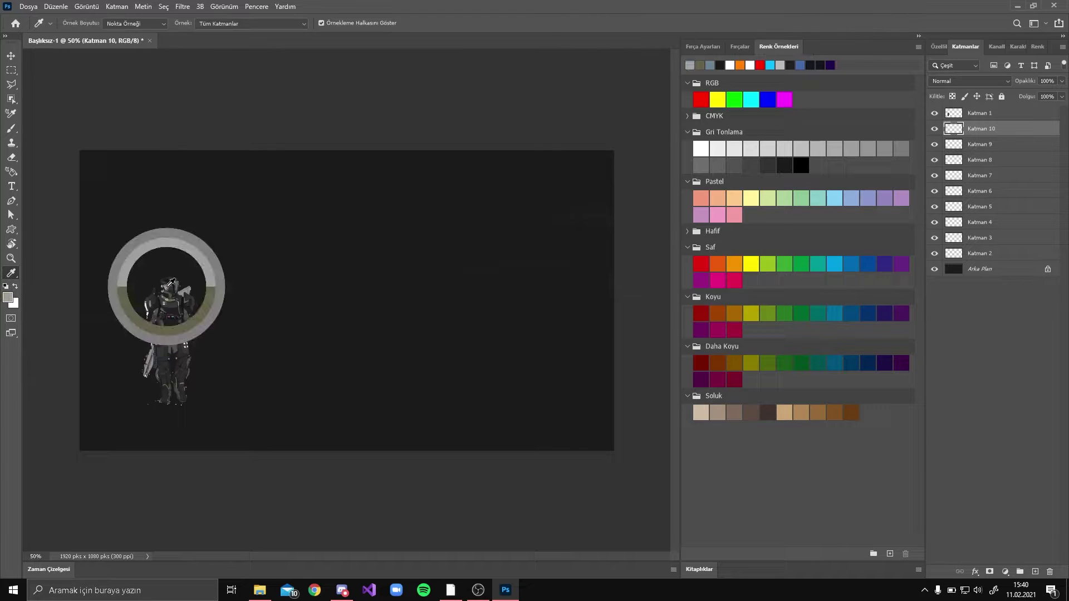
left_click(171, 281)
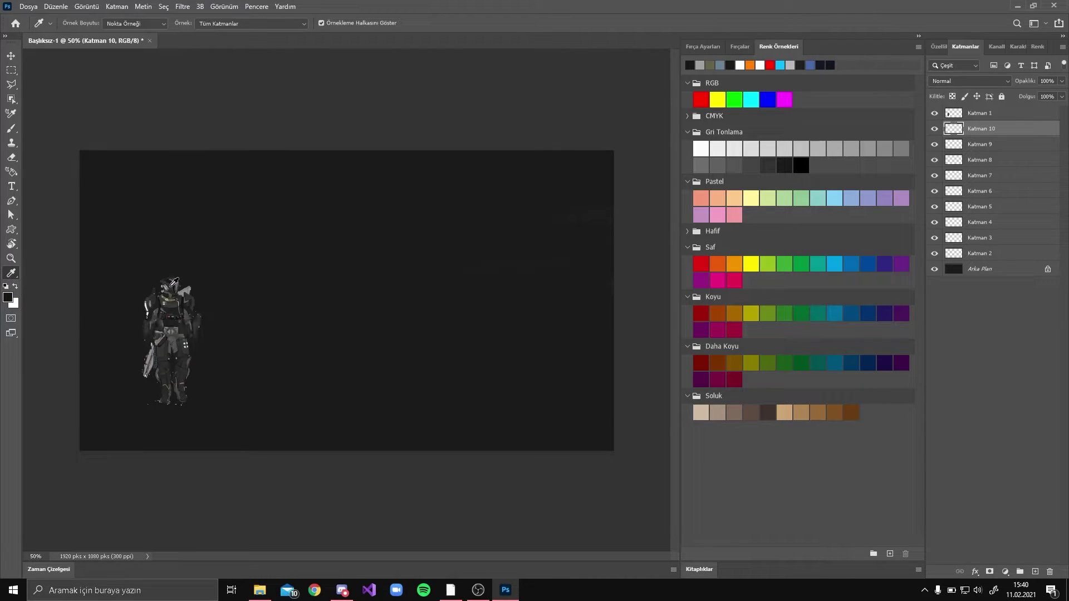
left_click(170, 286)
left_click(148, 305)
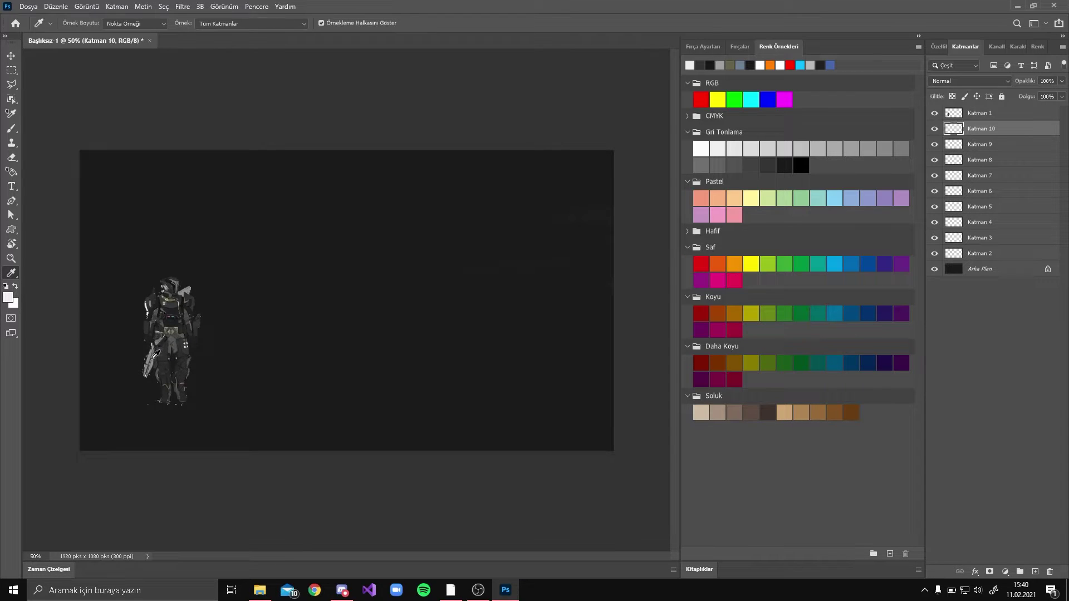
left_click(151, 358)
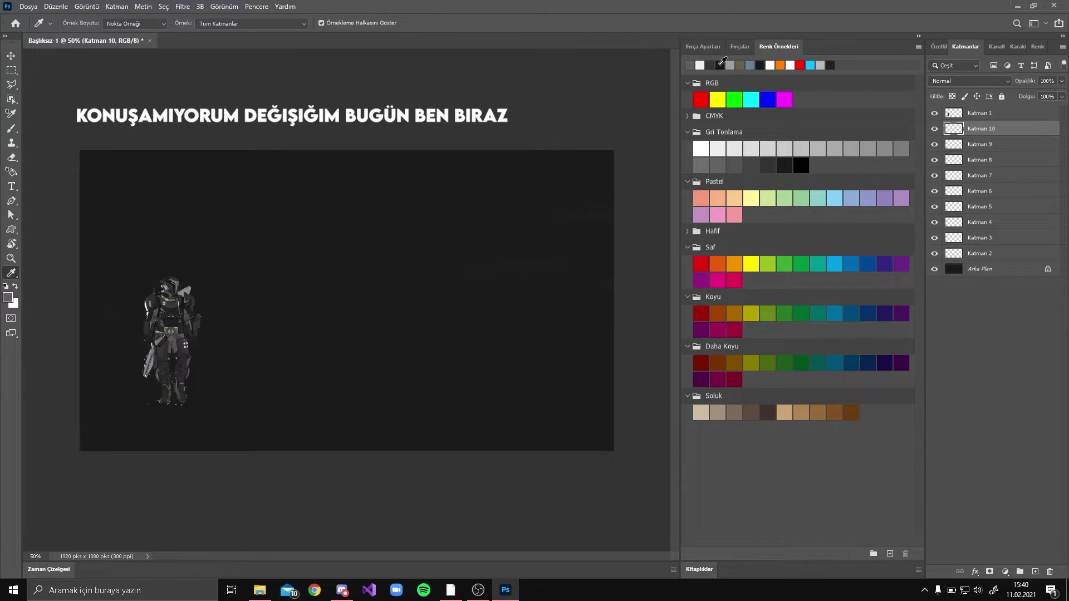
left_click(179, 352)
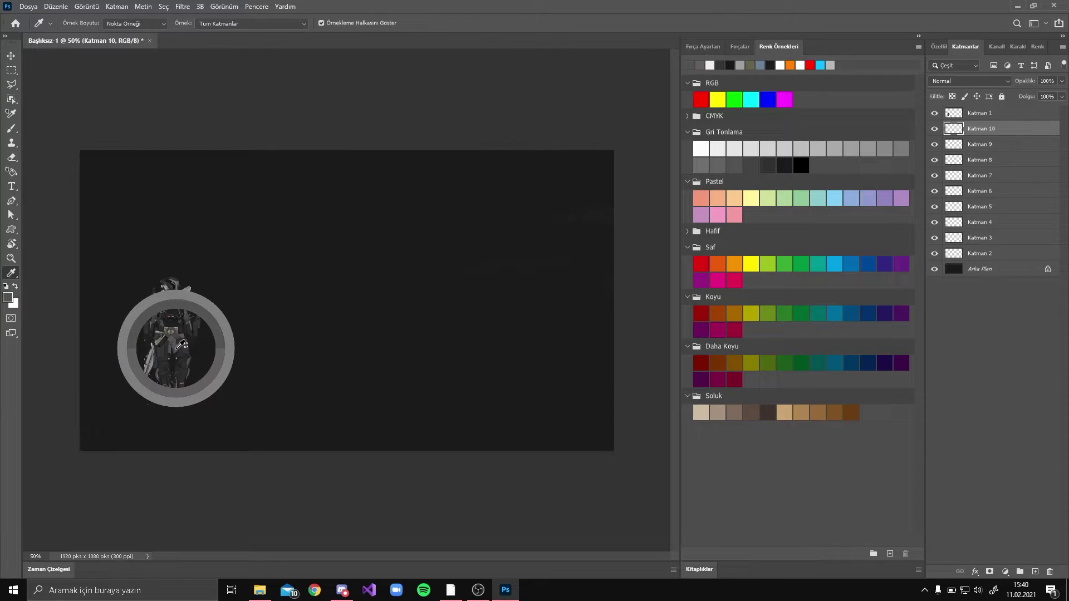
left_click(183, 378)
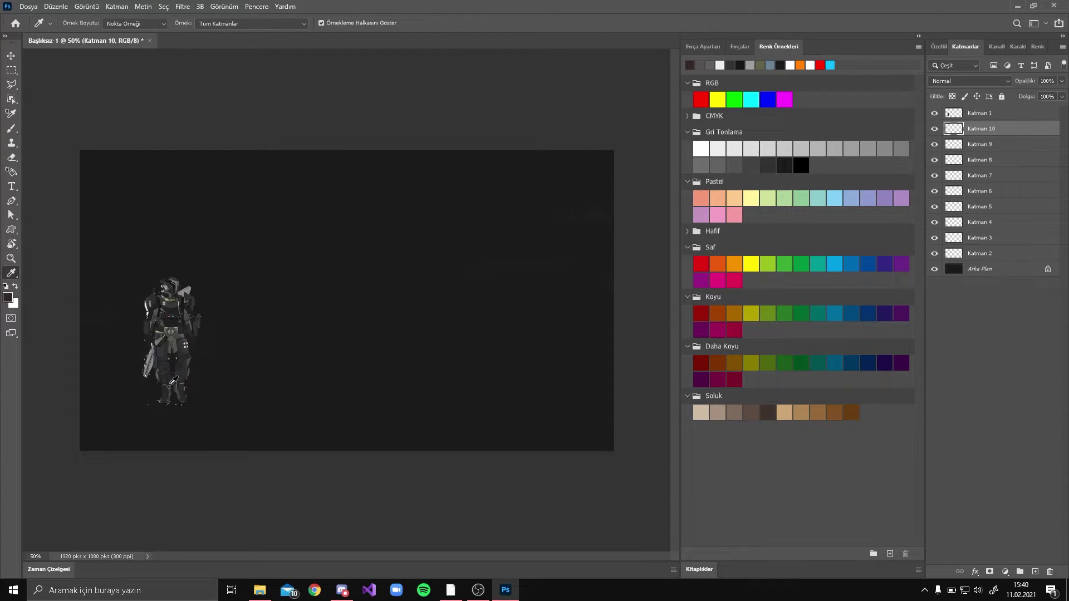
left_click(168, 383)
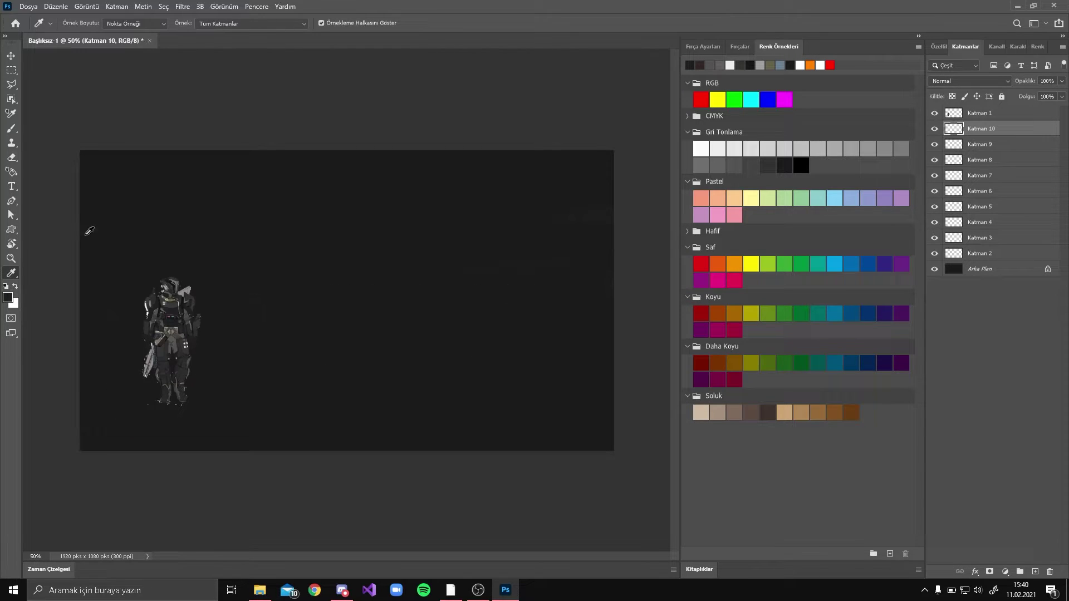
- Paint a grey ground strip across the full width of the lower canvas on Katman 10 with the 221 px brush
left_click(15, 132)
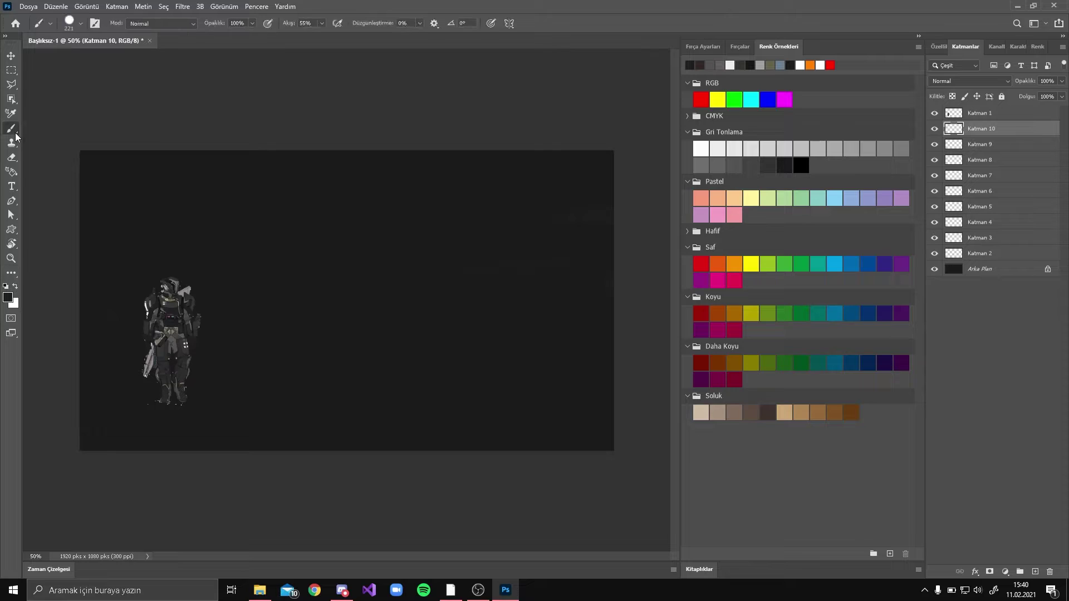
left_click(939, 48)
left_click(965, 47)
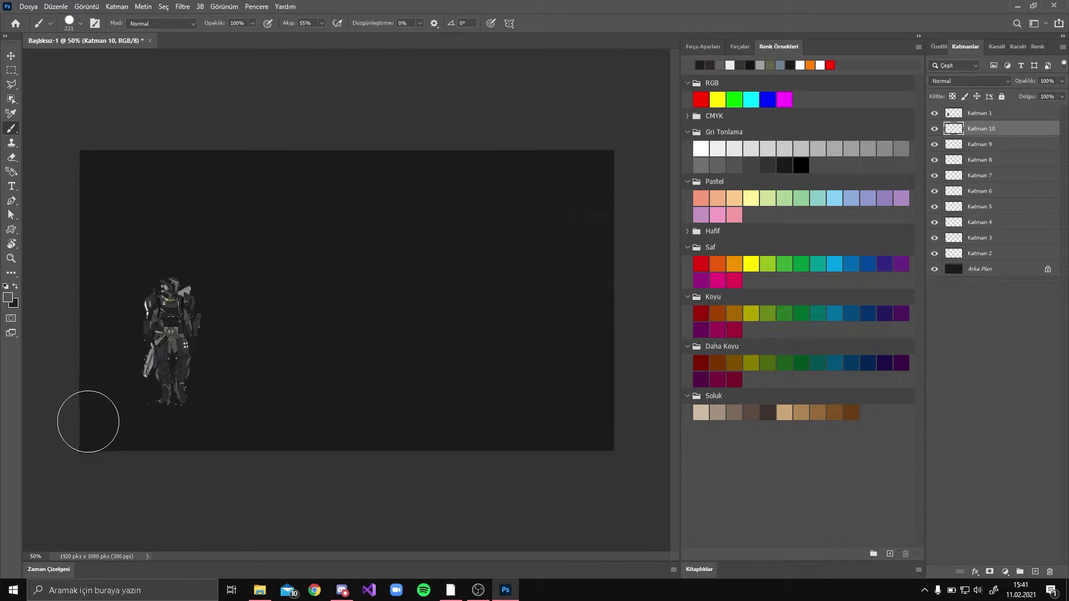
left_click_drag(89, 423, 242, 427)
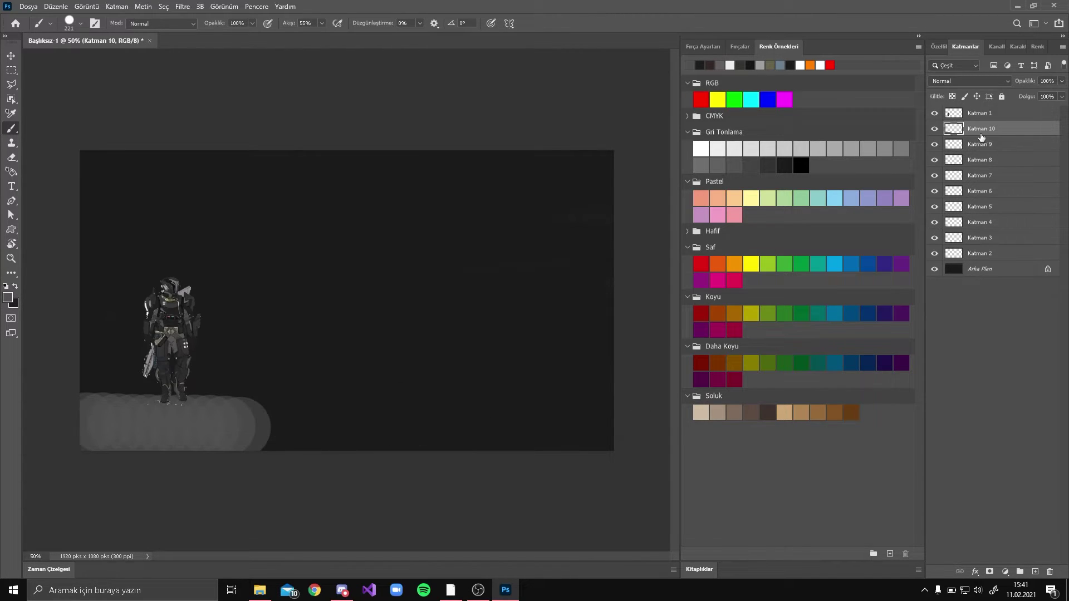
mouse_move(78, 434)
left_mouse_down()
mouse_move(301, 419)
mouse_move(407, 433)
left_mouse_up()
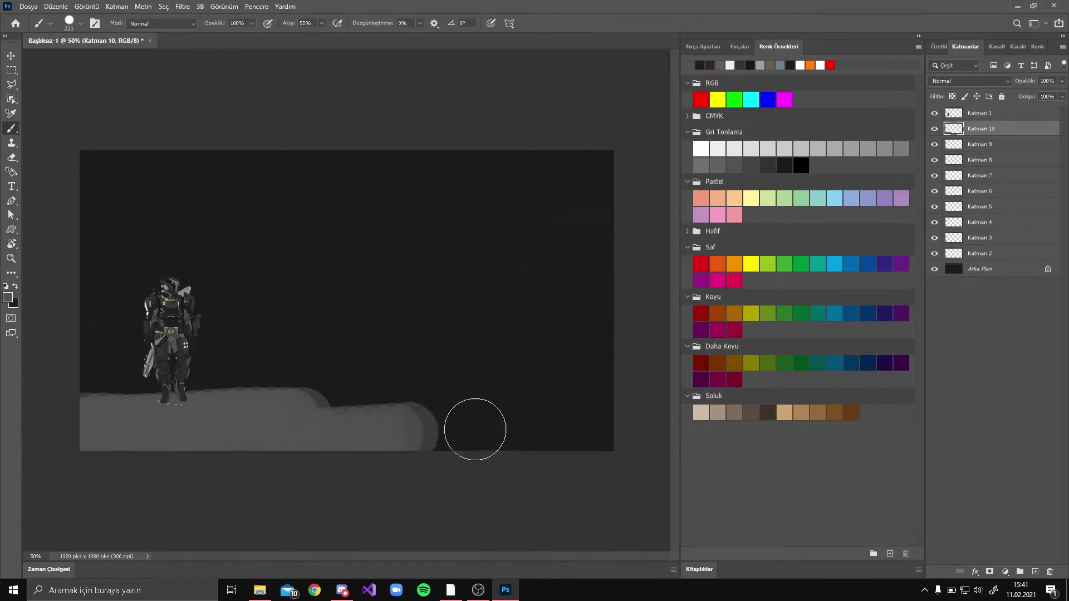
mouse_move(475, 429)
left_mouse_down()
mouse_move(253, 425)
mouse_move(671, 423)
mouse_move(610, 415)
mouse_move(641, 427)
left_mouse_up()
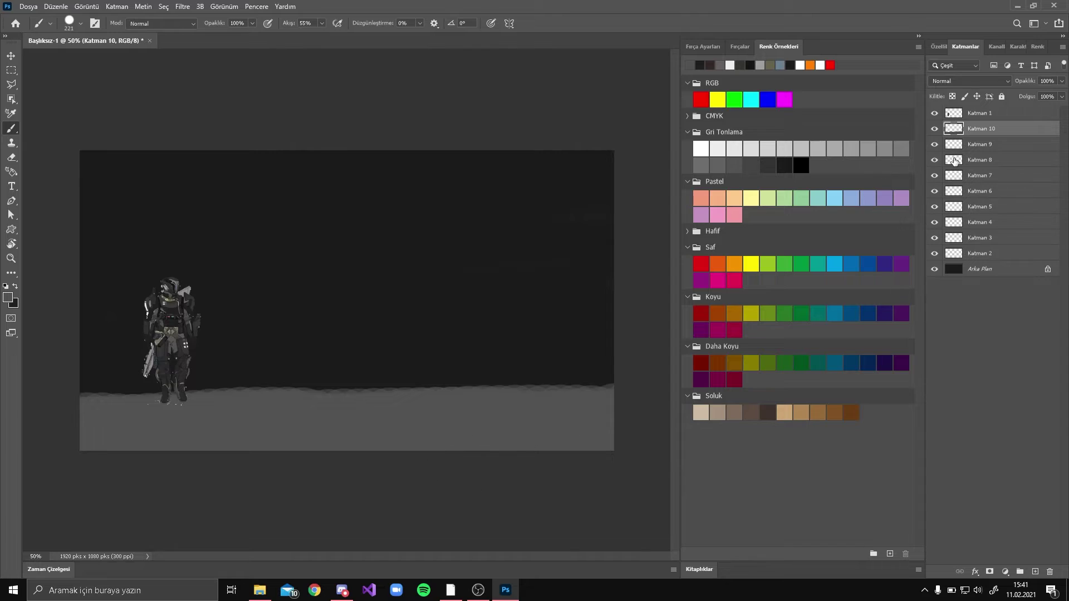
- Make Katman 9 the active layer and choose the dark brown recent swatch as the paint colour
left_click(975, 146)
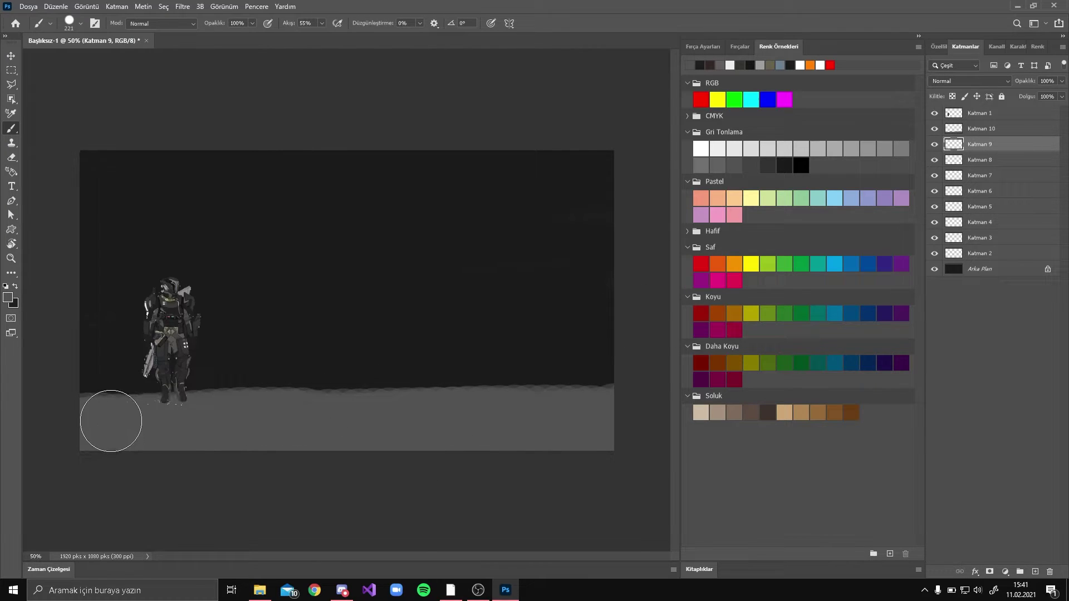
left_click(710, 65)
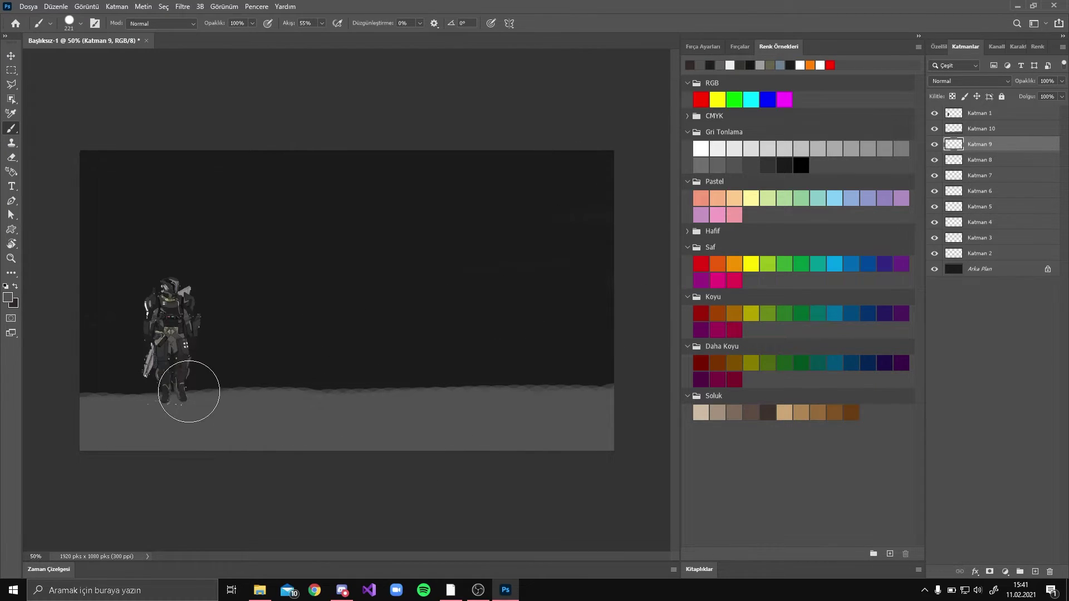
left_click_drag(98, 410, 223, 406)
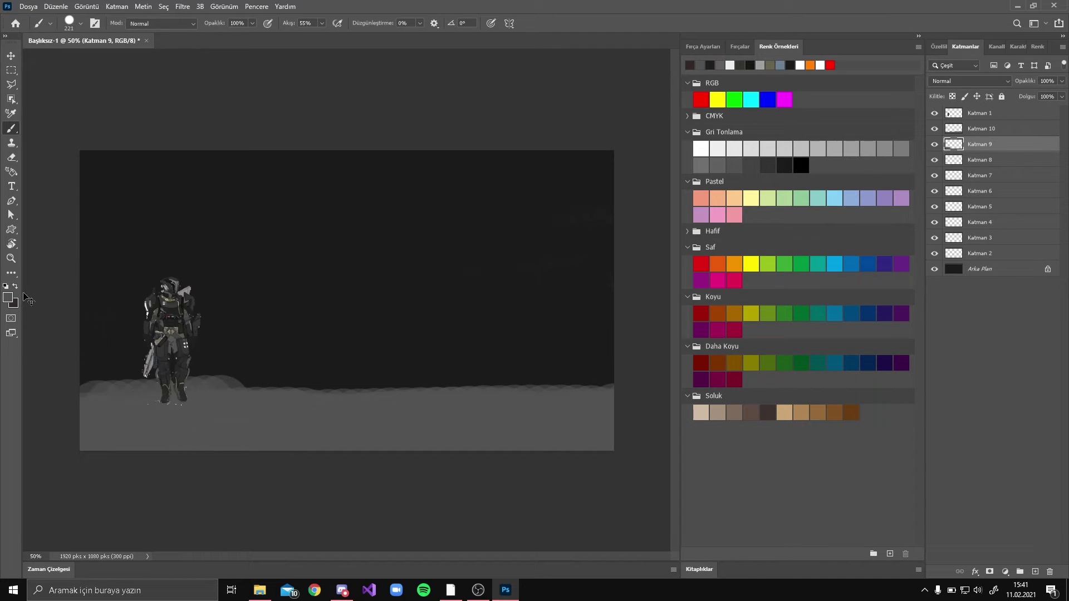
key("ctrl+z")
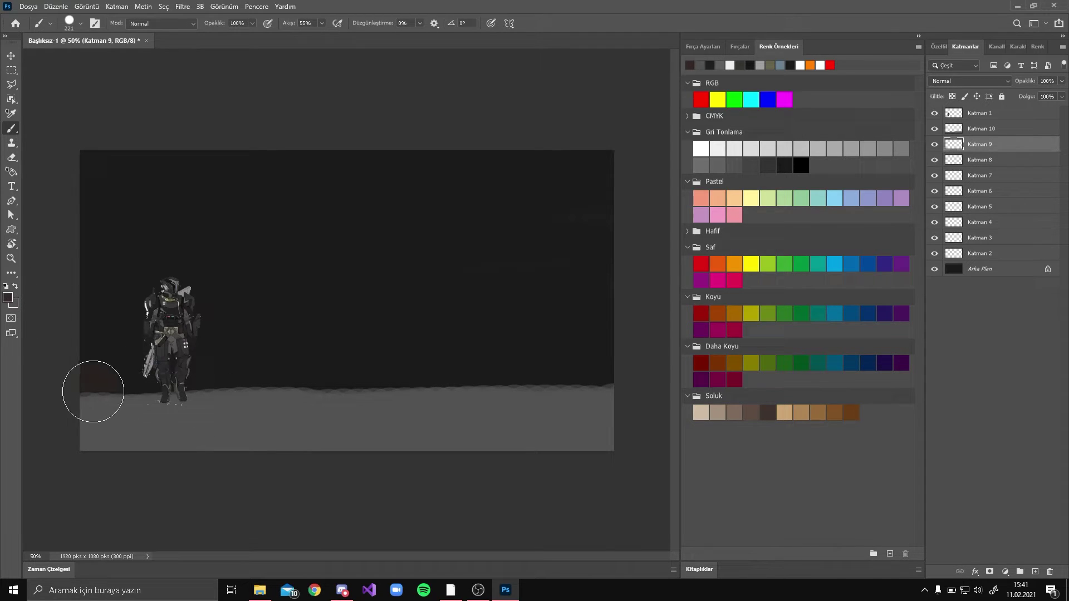
left_click_drag(91, 389, 651, 401)
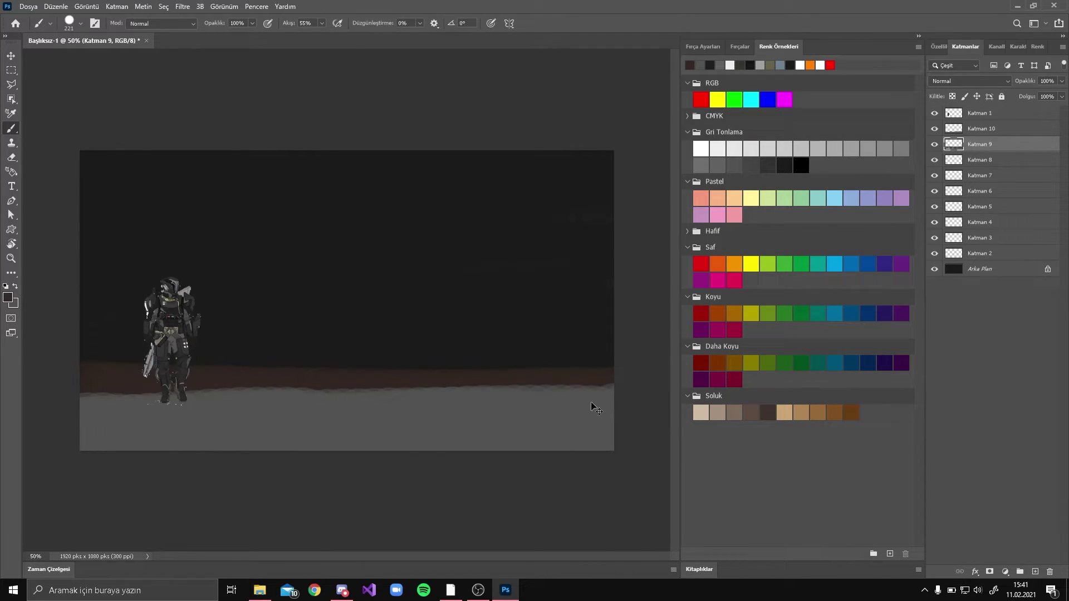
key("ctrl+z")
- Paint a dark brown hill on Katman 9, rising from behind the figure's feet to the canvas's right edge, and fill it down to the ground
mouse_move(128, 401)
left_mouse_down()
mouse_move(343, 373)
mouse_move(656, 262)
left_mouse_up()
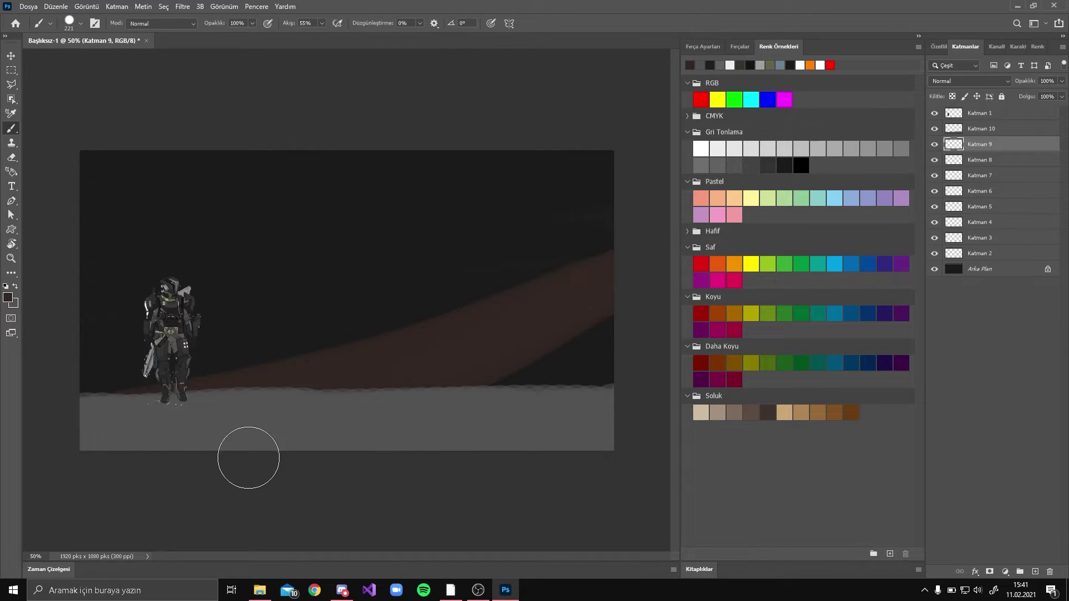
mouse_move(472, 374)
left_mouse_down()
mouse_move(696, 268)
mouse_move(489, 412)
mouse_move(534, 434)
left_mouse_up()
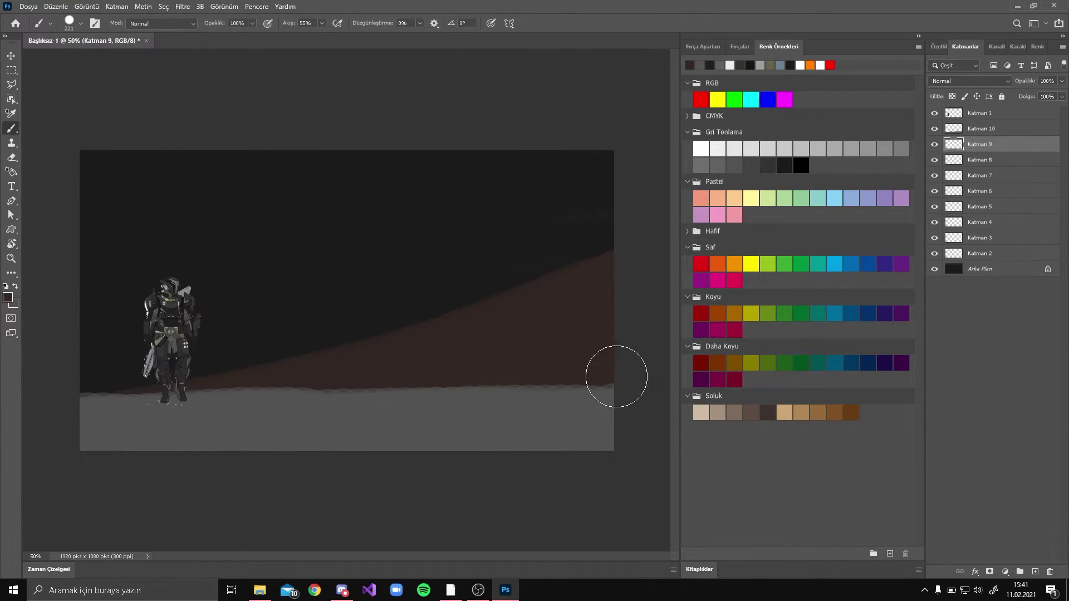
mouse_move(616, 377)
left_mouse_down()
mouse_move(485, 423)
mouse_move(318, 427)
mouse_move(26, 409)
mouse_move(316, 397)
mouse_move(583, 360)
left_mouse_up()
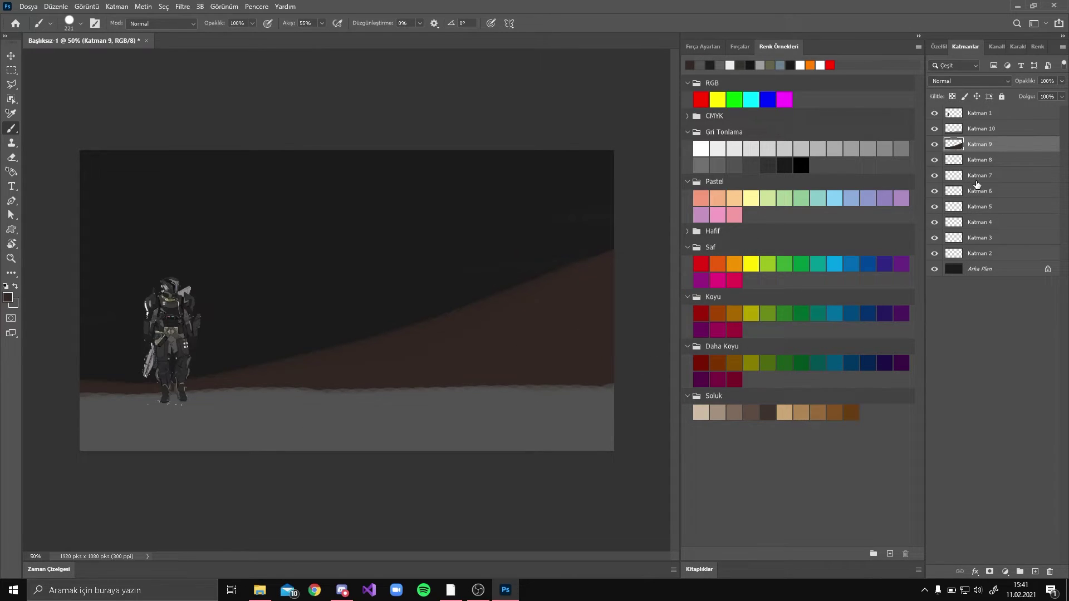
- Paint a mauve-grey hill on Katman 8 behind the figure, sloping down from the canvas's left edge to meet the brown hill
left_click(972, 162)
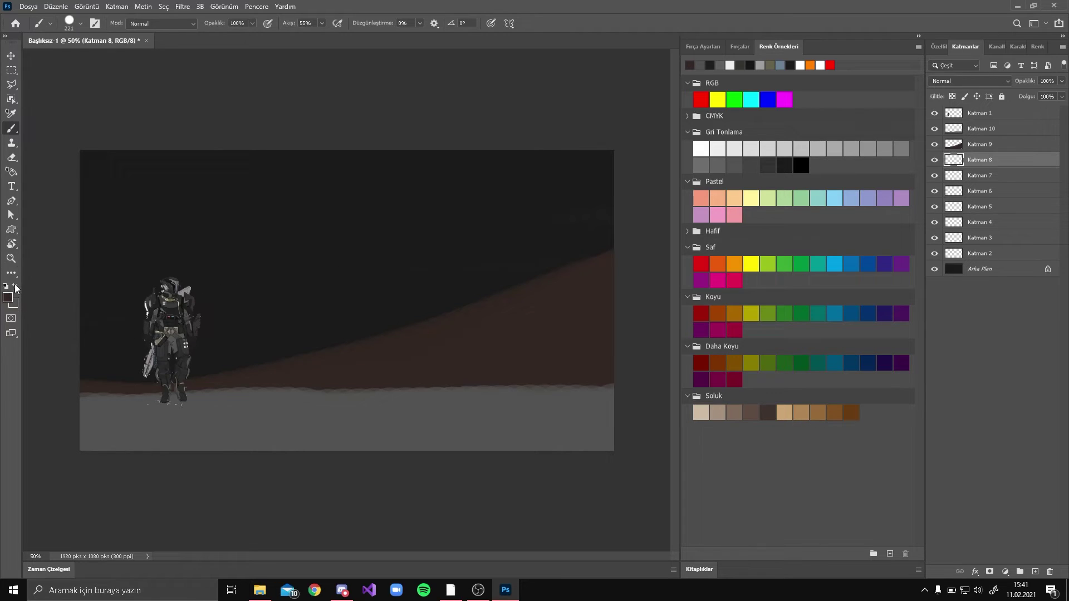
left_click(722, 64)
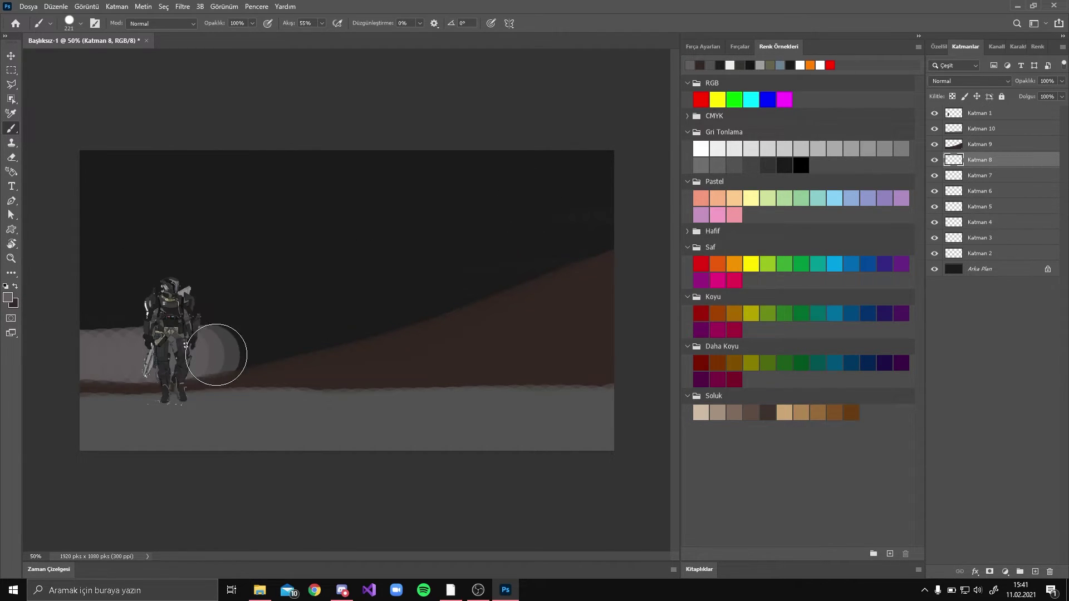
mouse_move(88, 374)
left_mouse_down()
mouse_move(303, 365)
mouse_move(345, 328)
left_mouse_up()
left_click_drag(479, 341, 191, 362)
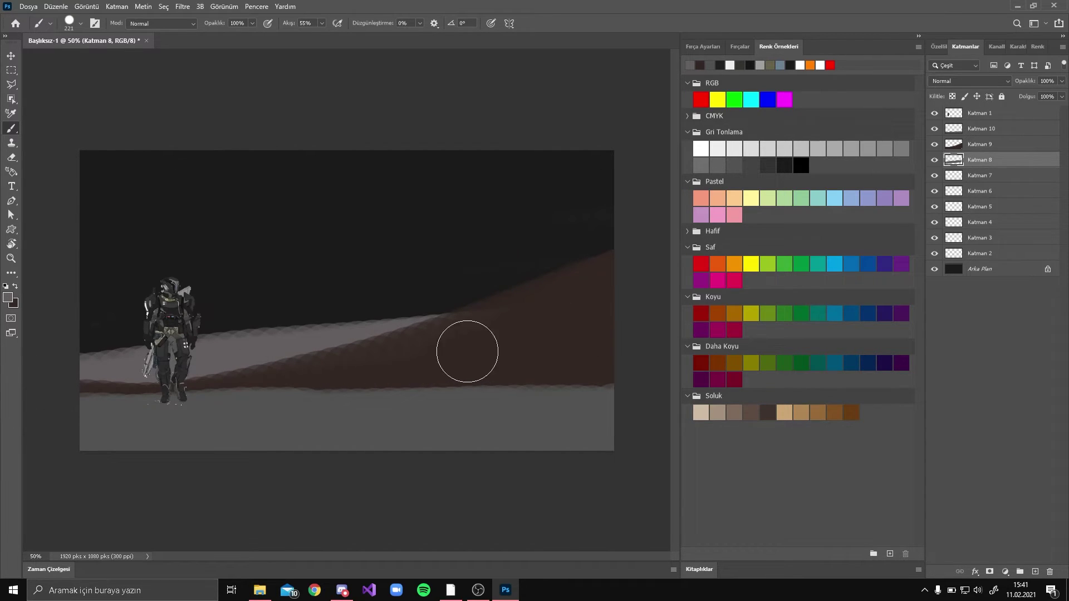
mouse_move(467, 353)
left_mouse_down()
mouse_move(109, 324)
mouse_move(22, 297)
mouse_move(167, 322)
mouse_move(174, 313)
mouse_move(43, 282)
mouse_move(67, 282)
left_mouse_up()
left_click_drag(24, 254, 131, 299)
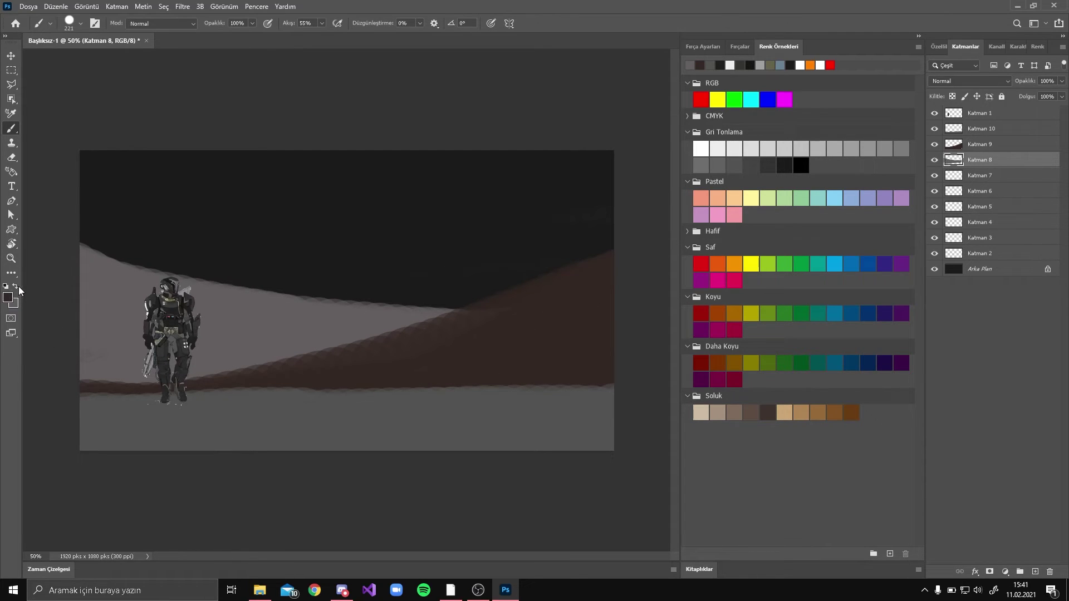
- Undo the brown stroke made on Katman 8 and repaint the brown hill's upper edge on Katman 9 so it is solid
mouse_move(137, 404)
left_mouse_down()
mouse_move(314, 386)
mouse_move(442, 353)
mouse_move(487, 322)
mouse_move(600, 284)
mouse_move(616, 290)
left_mouse_up()
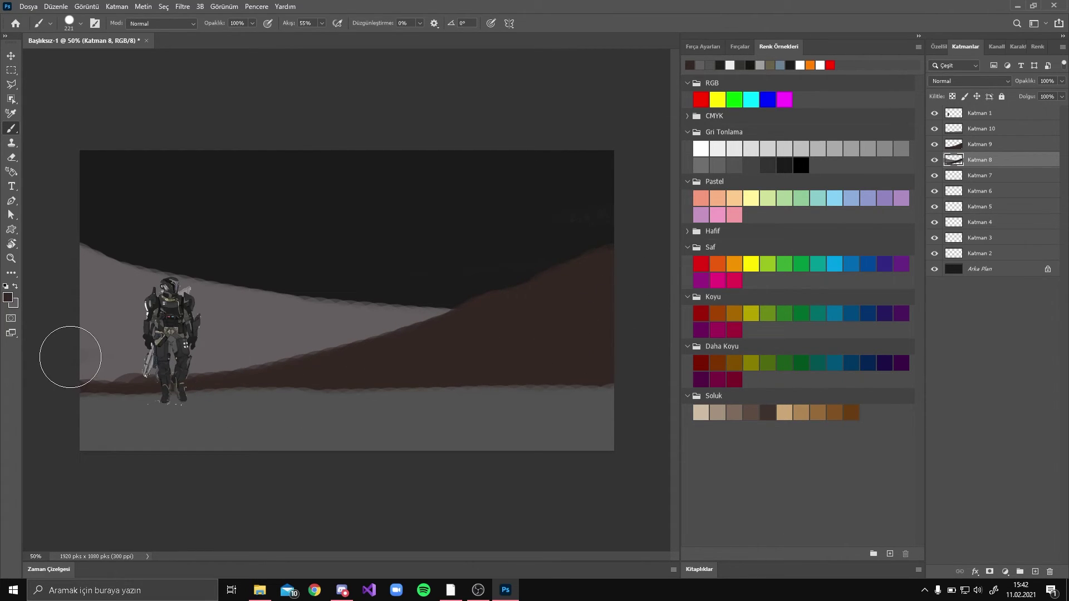
key("ctrl+z")
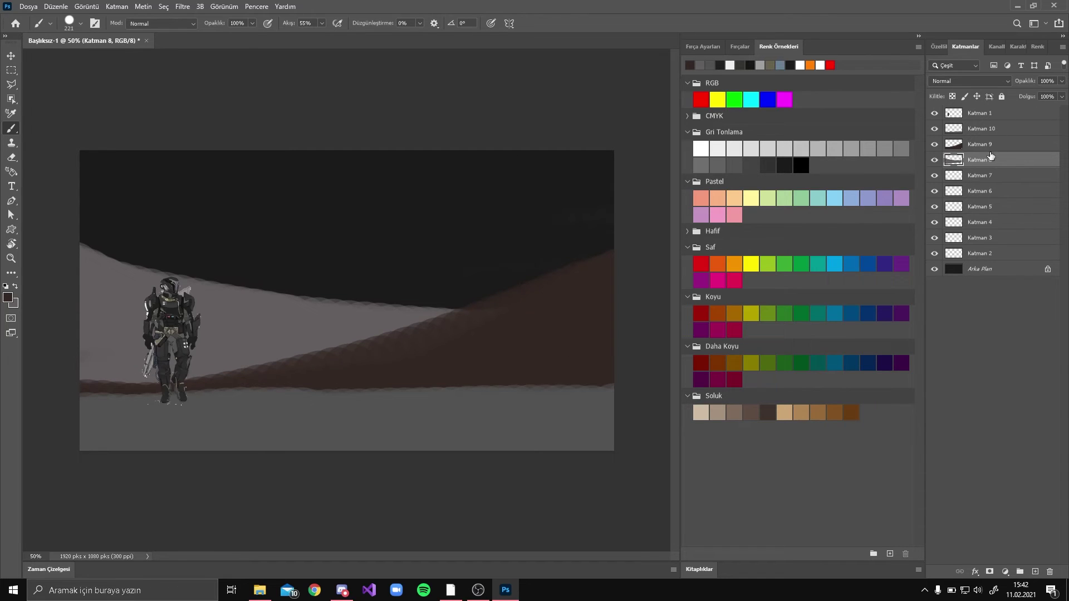
left_click(988, 145)
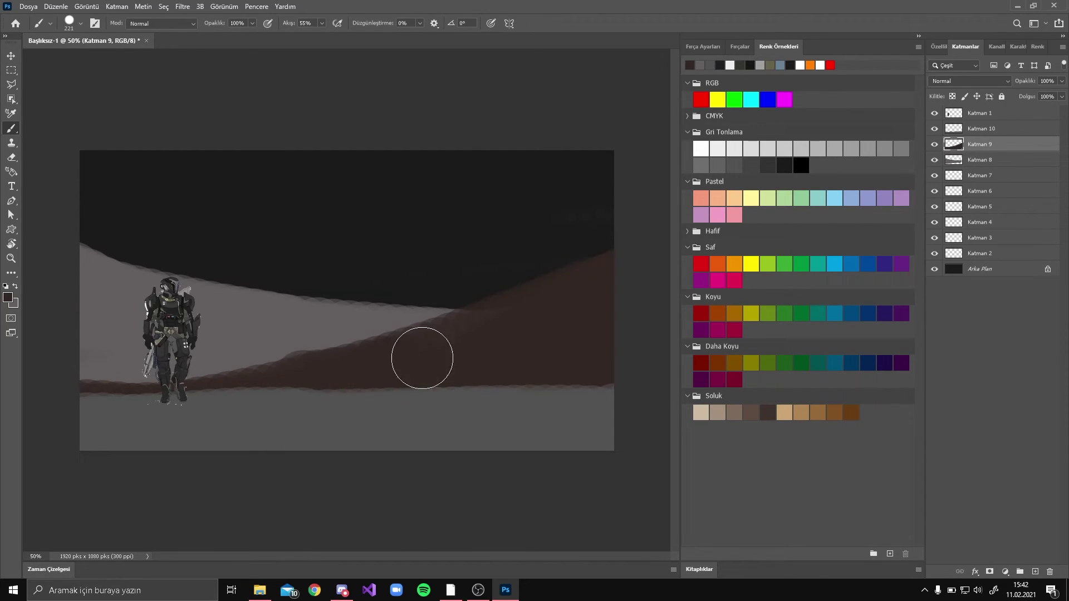
mouse_move(468, 342)
left_mouse_down()
mouse_move(589, 290)
mouse_move(437, 359)
mouse_move(235, 396)
left_mouse_up()
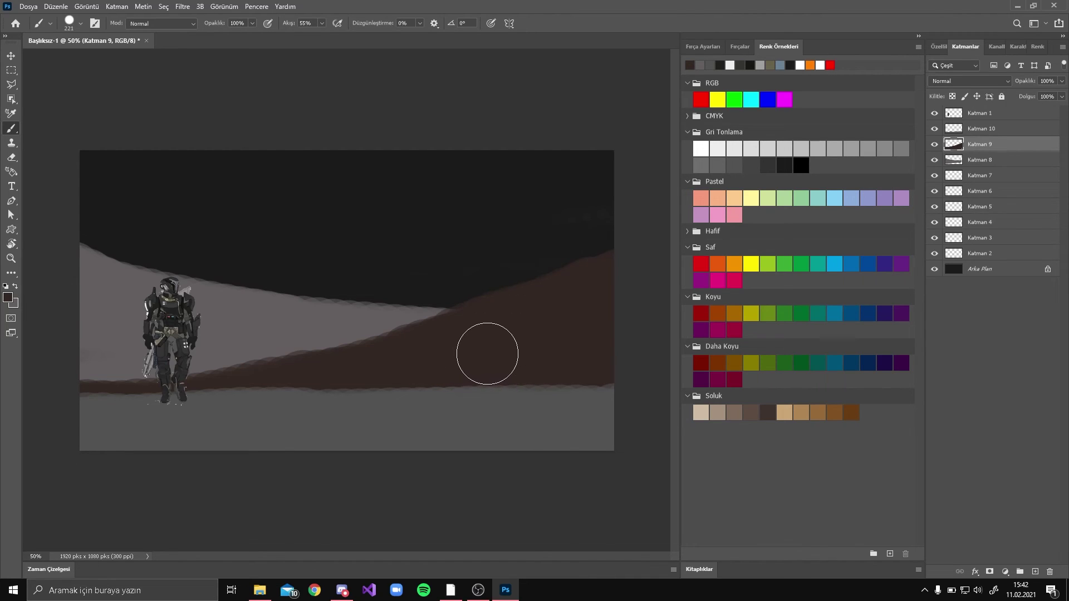
mouse_move(494, 593)
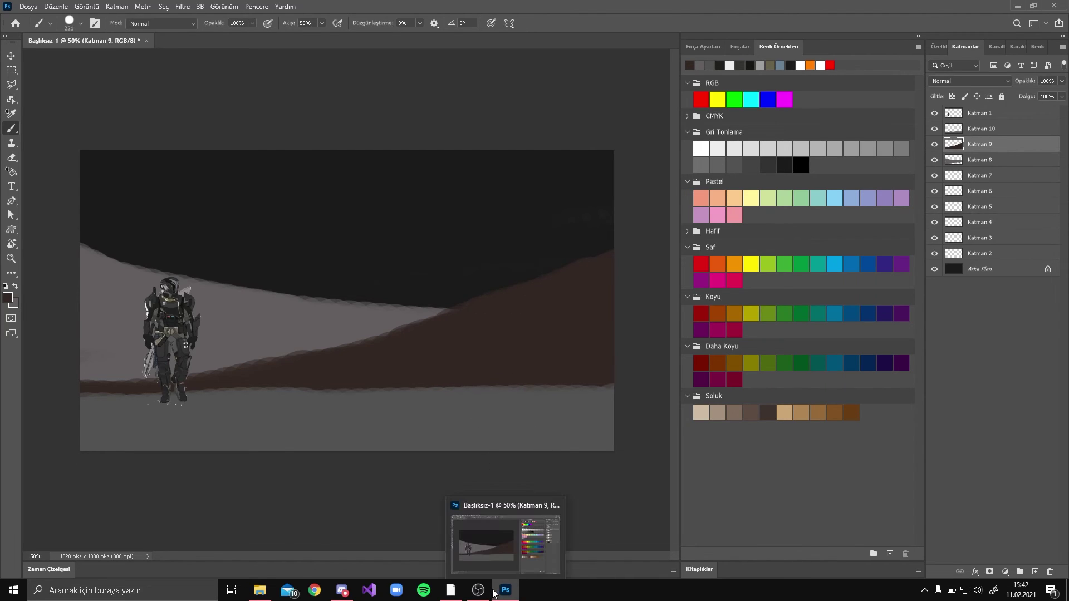